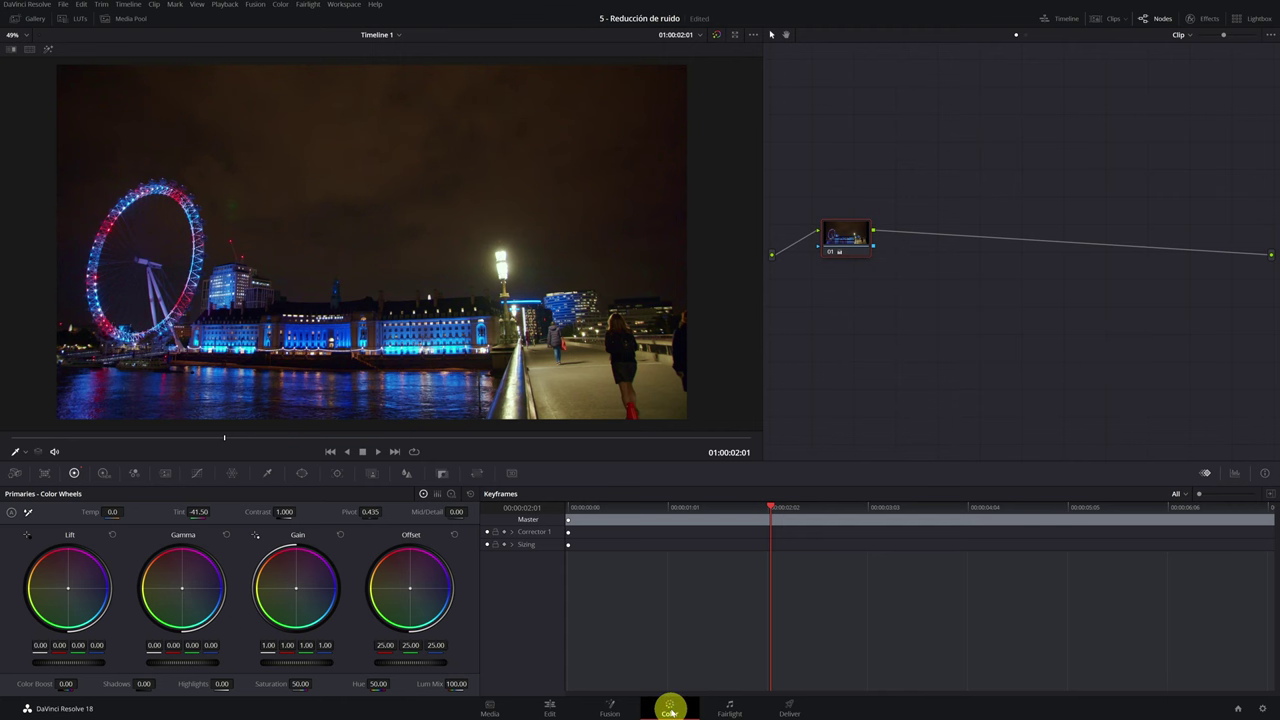
- Insert a serial node to form a 01 → 02 chain, then select node 01
right_click(849, 240)
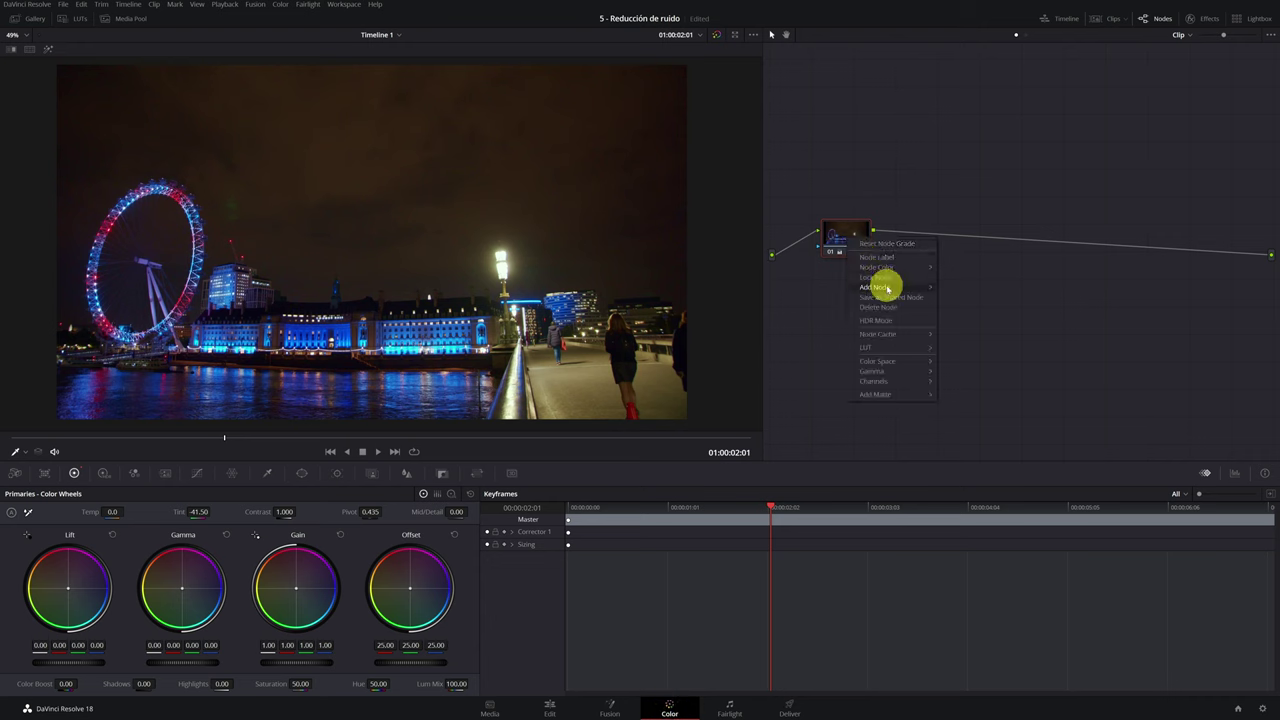
mouse_move(917, 289)
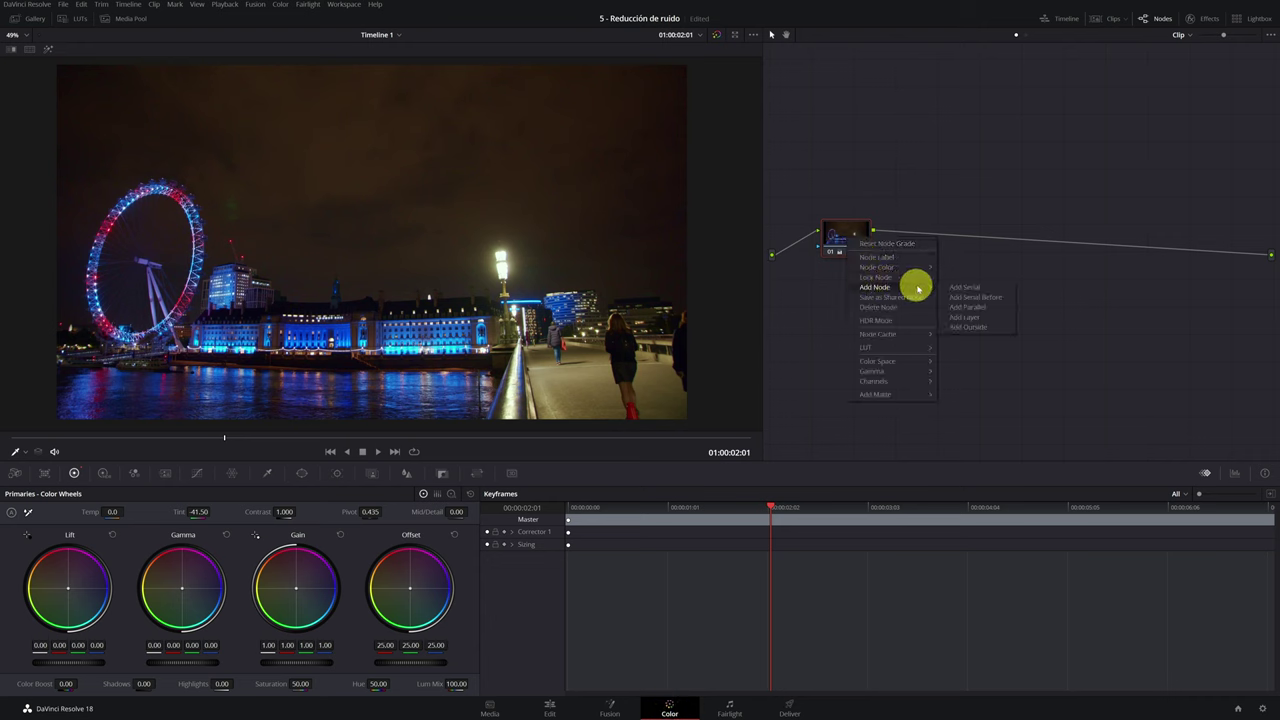
click(987, 300)
drag(837, 237, 935, 285)
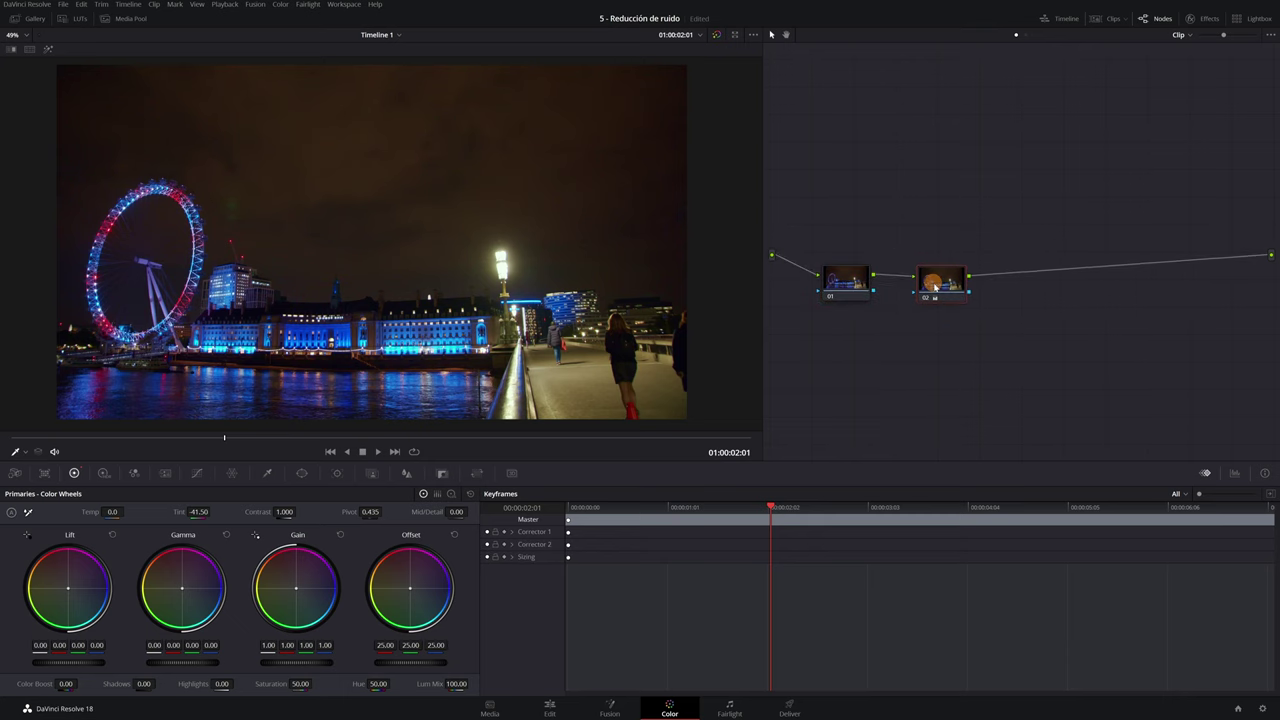
click(844, 280)
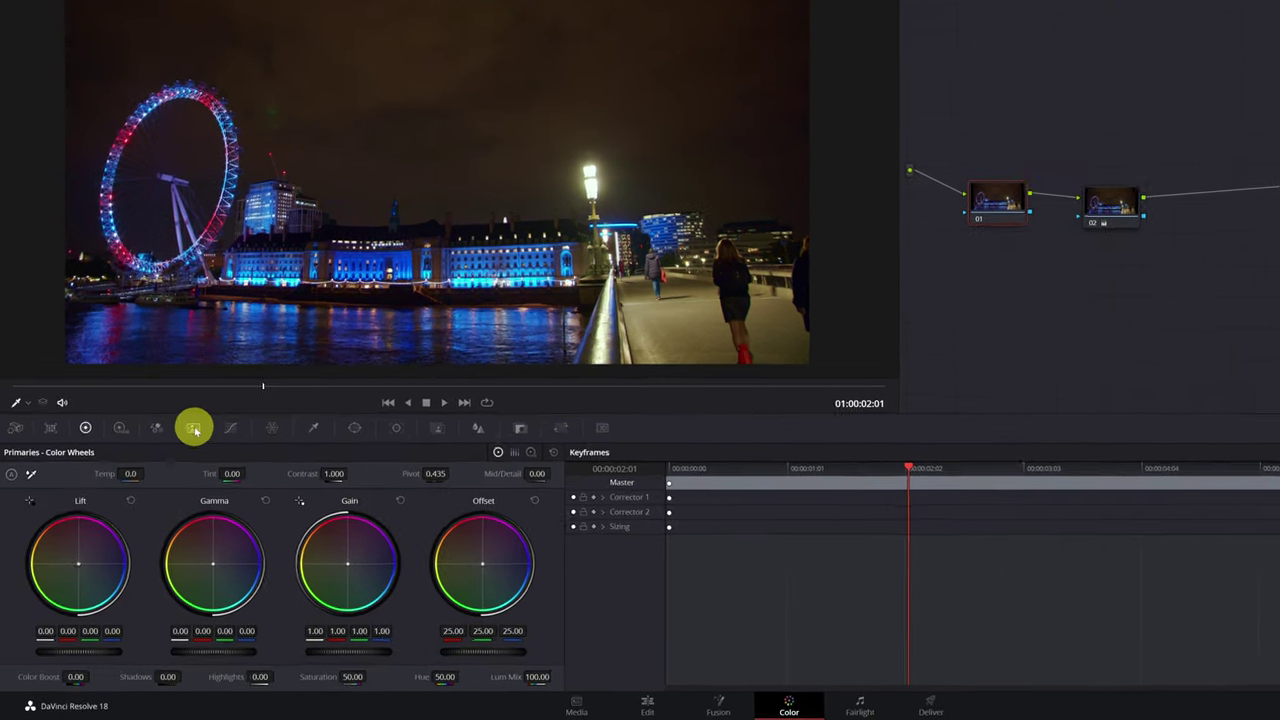
- In Motion Effects, set node 01 Temporal NR Frames 5, Mo. Est. Type Better, Motion Range Small
click(193, 428)
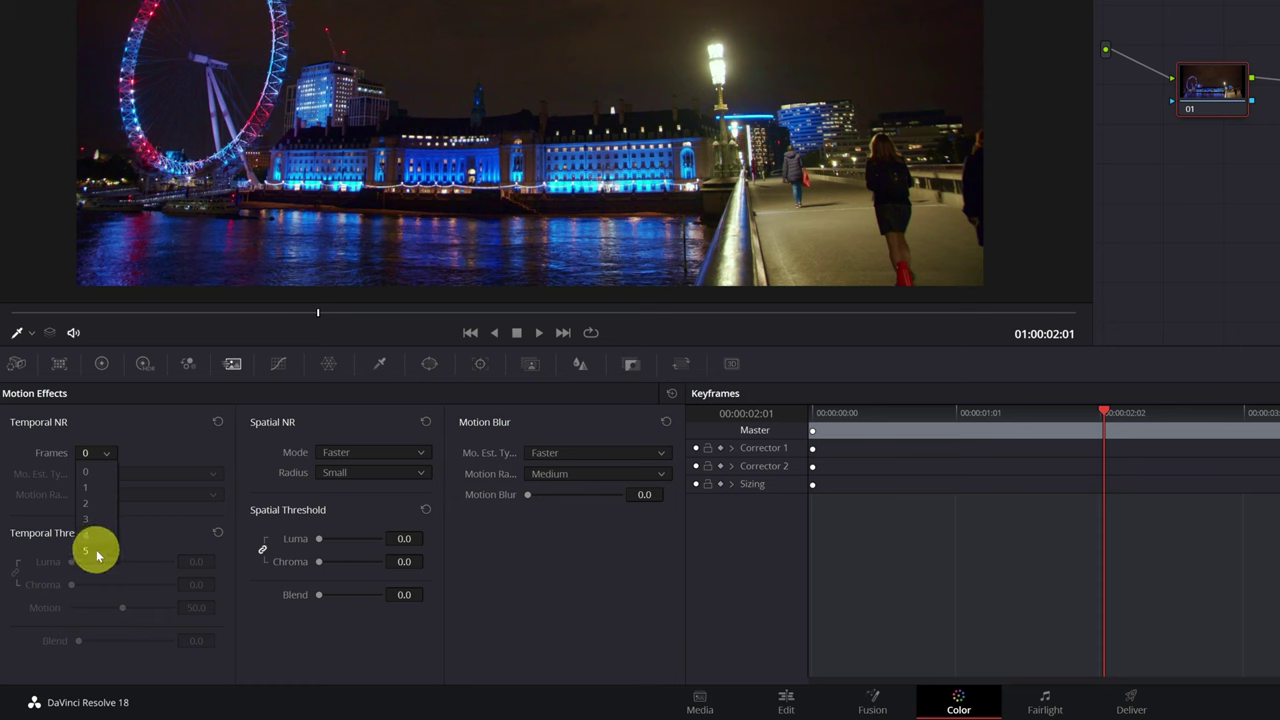
click(96, 549)
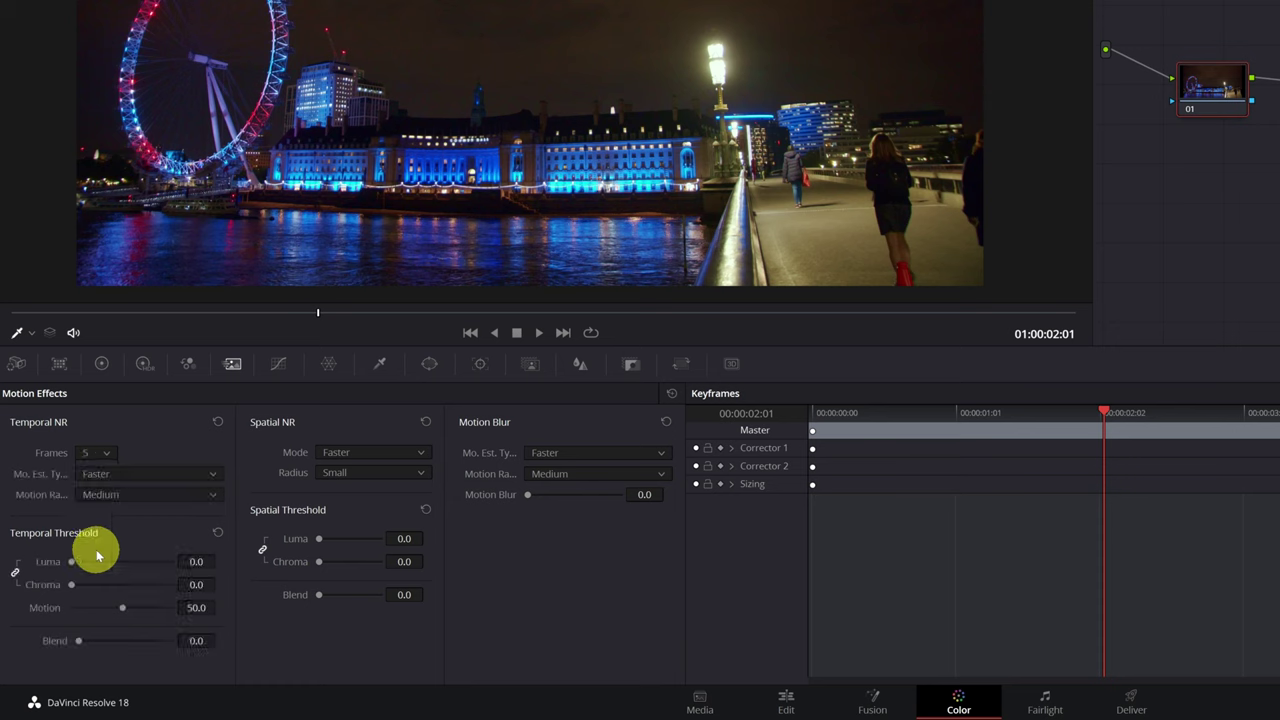
click(147, 474)
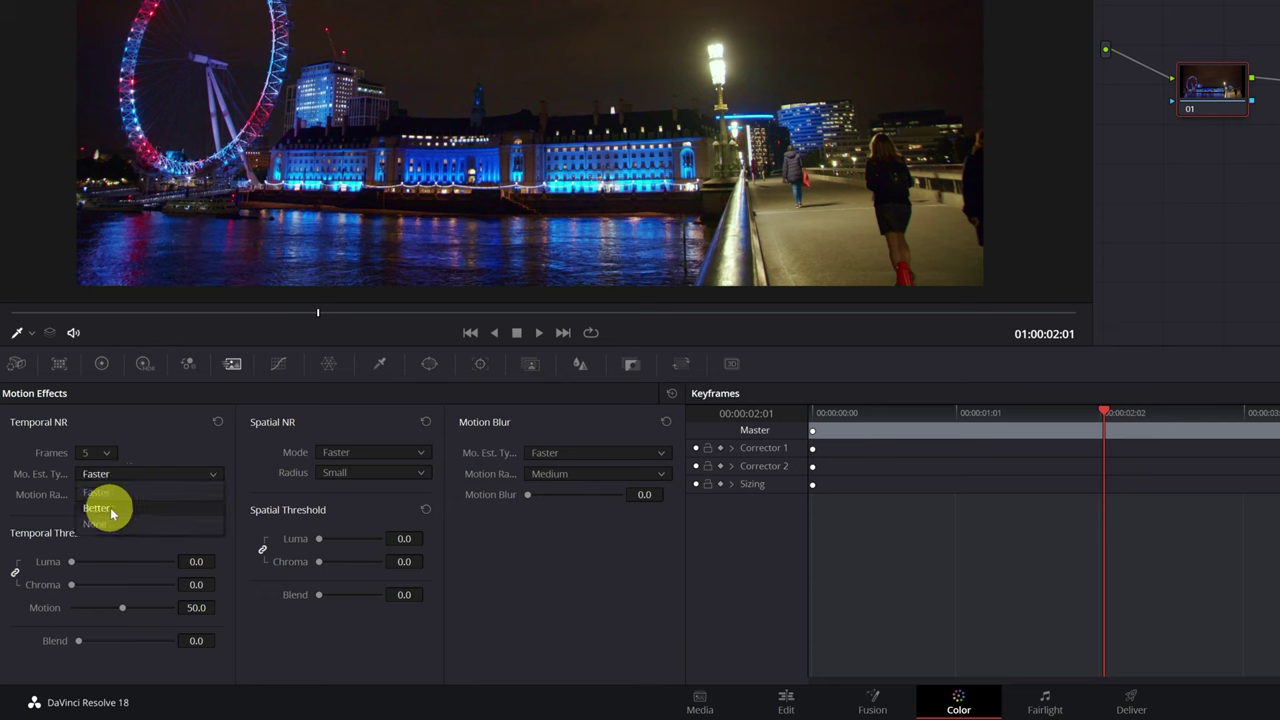
click(113, 509)
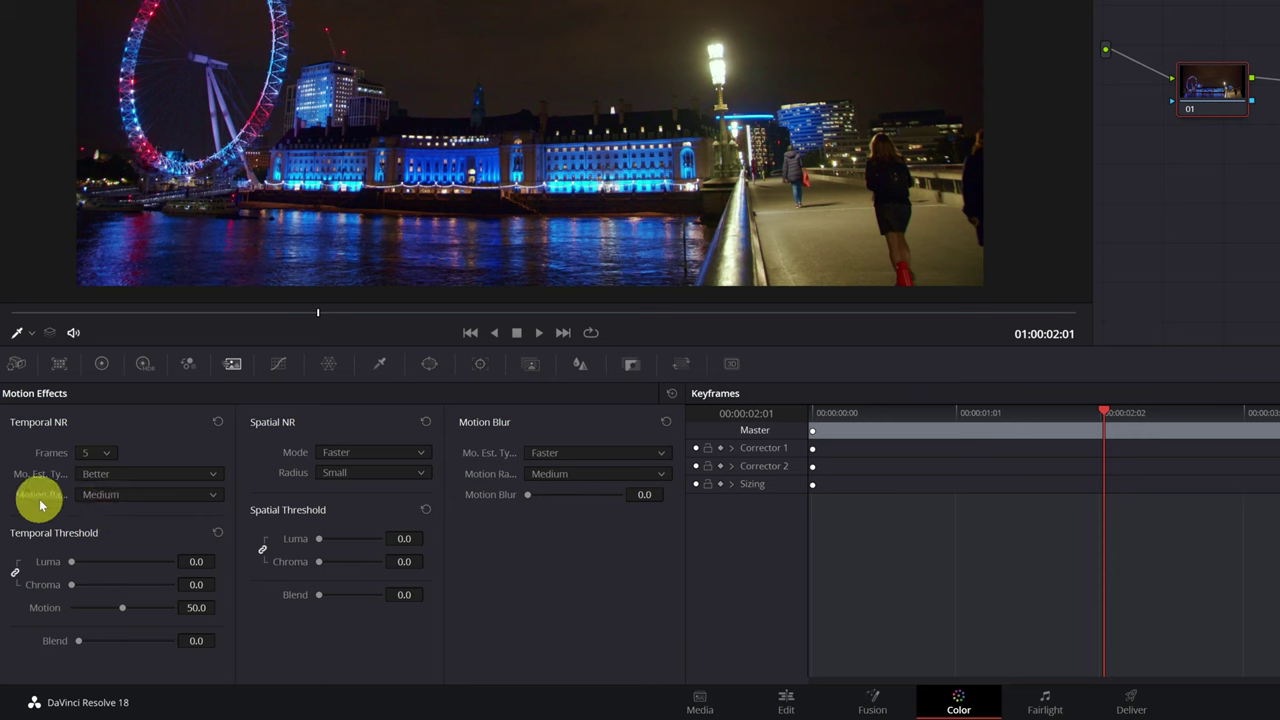
click(151, 495)
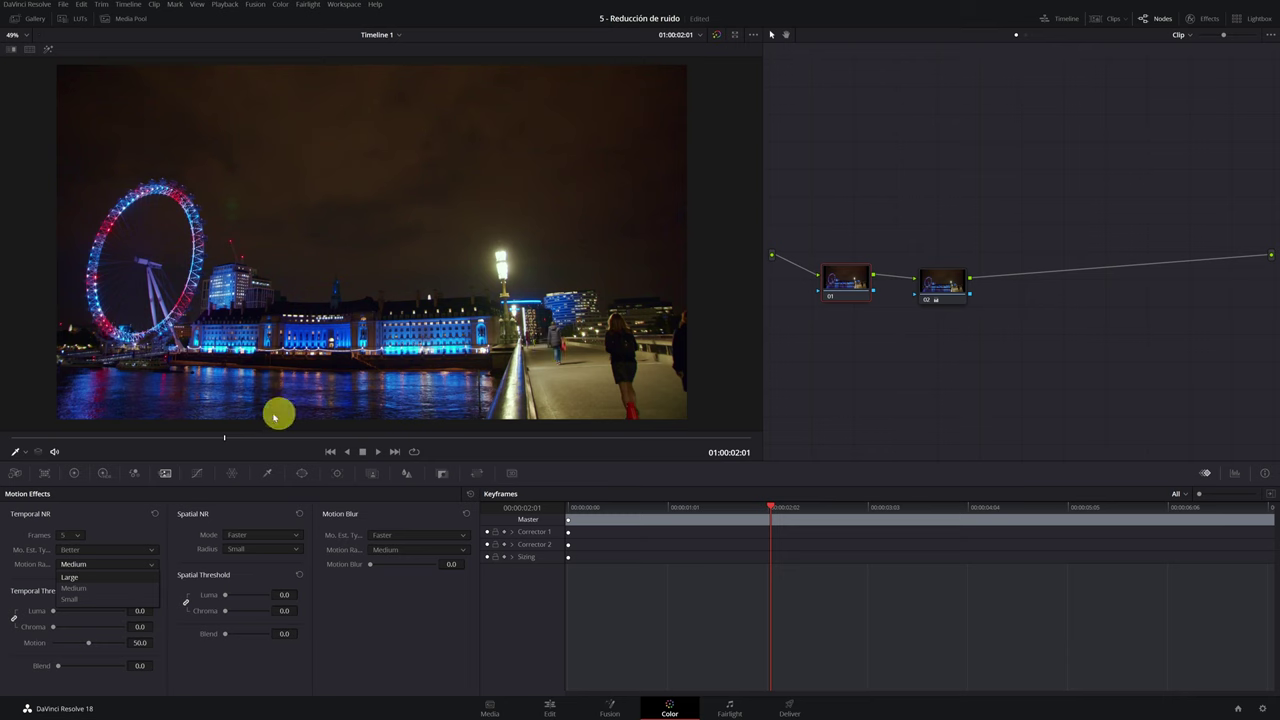
drag(185, 436, 215, 452)
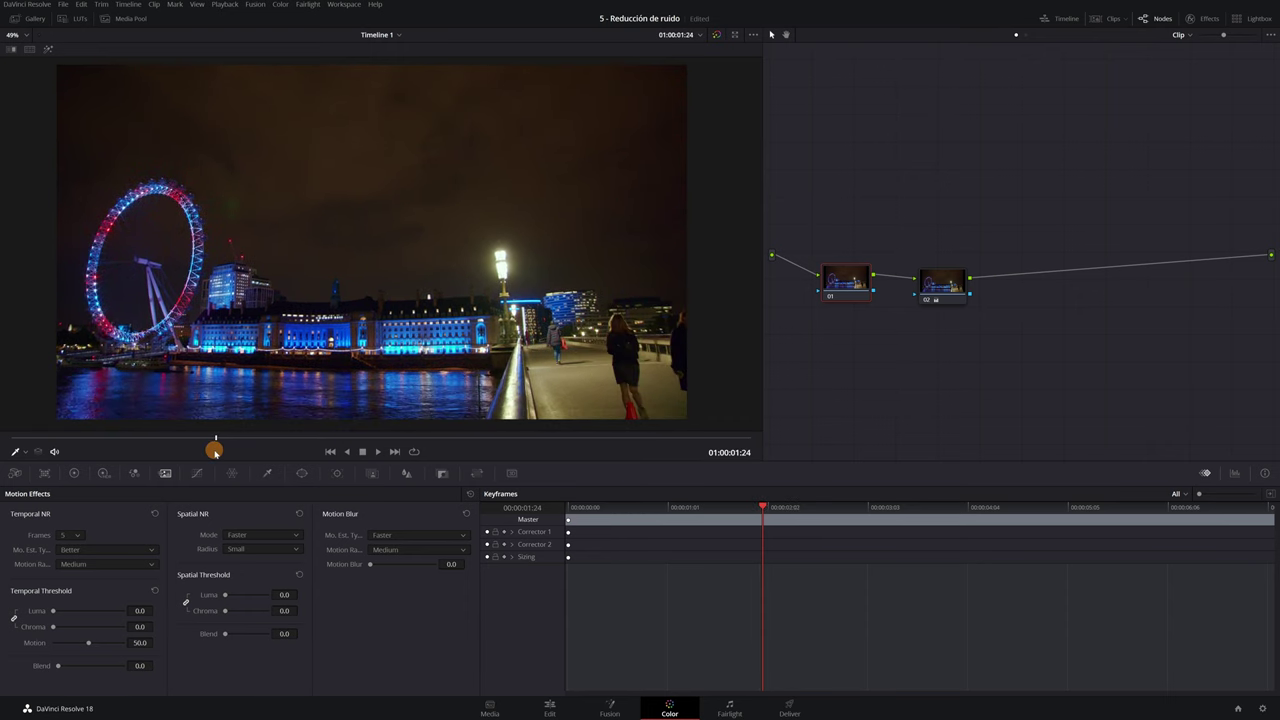
click(129, 565)
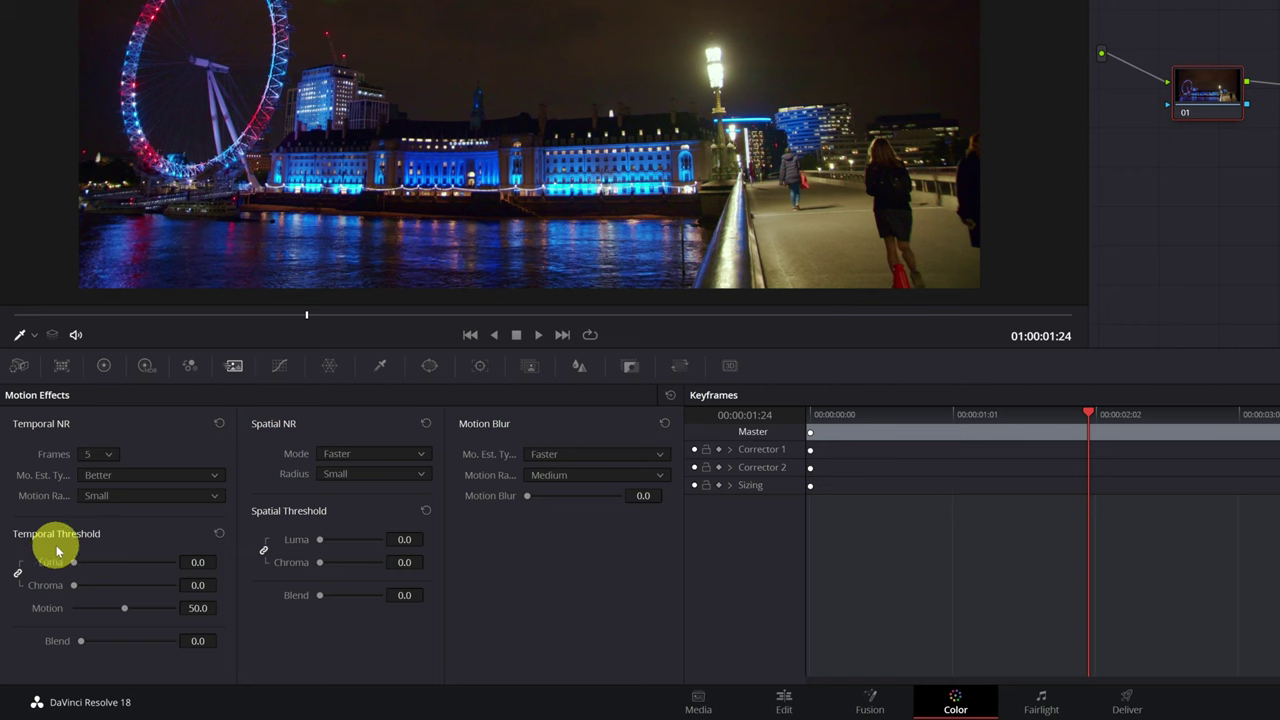
- Raise node 01's linked temporal luma and chroma thresholds to 39.8, keeping Motion at 50.0
click(196, 563)
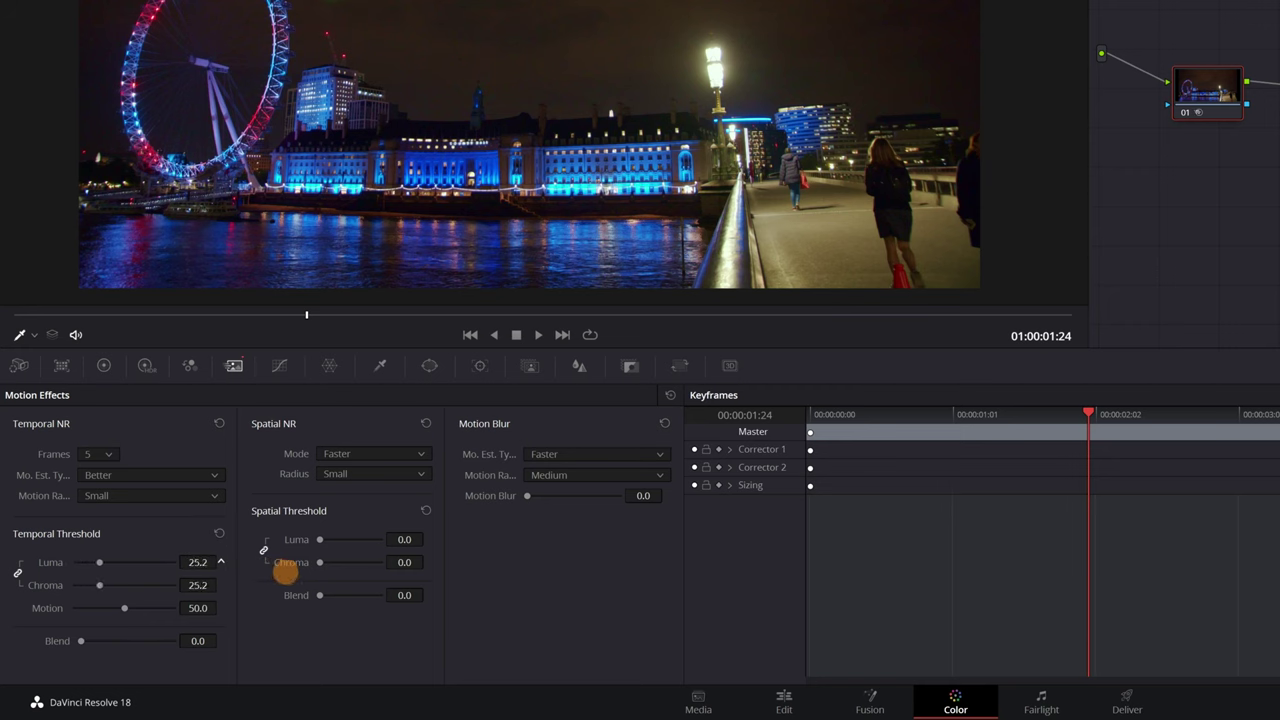
drag(285, 572, 305, 575)
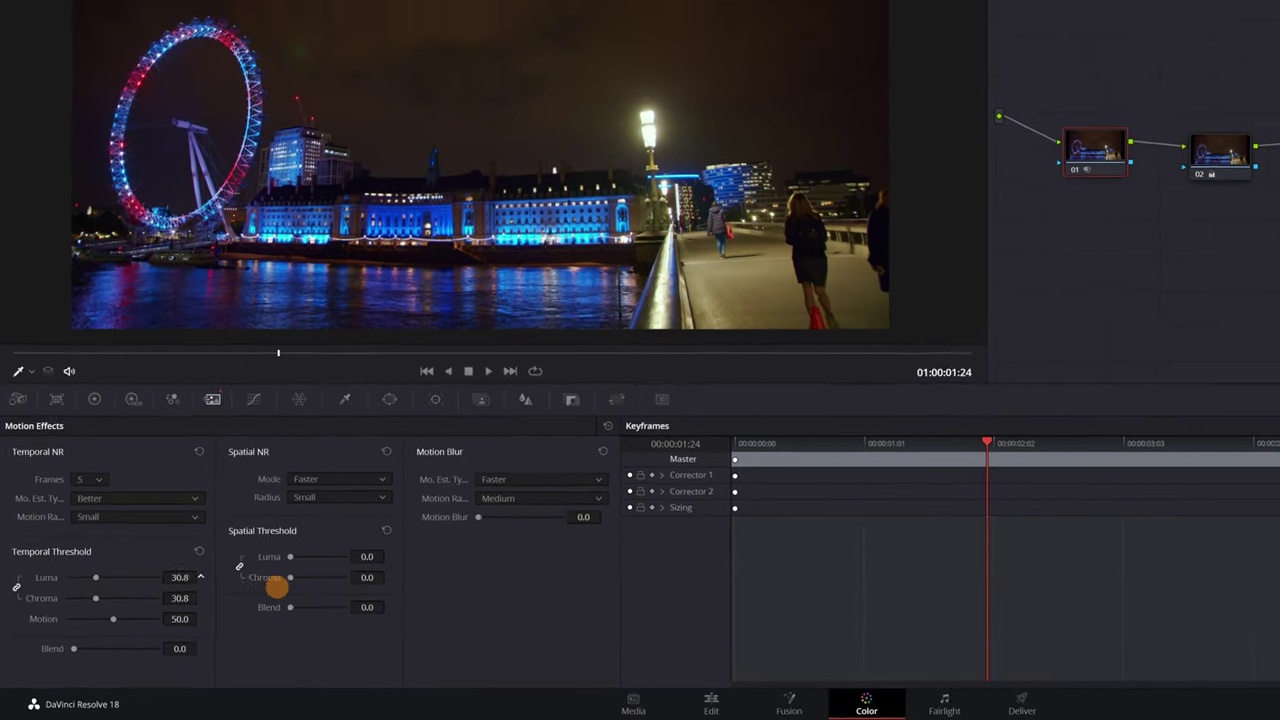
drag(200, 577, 206, 577)
click(190, 577)
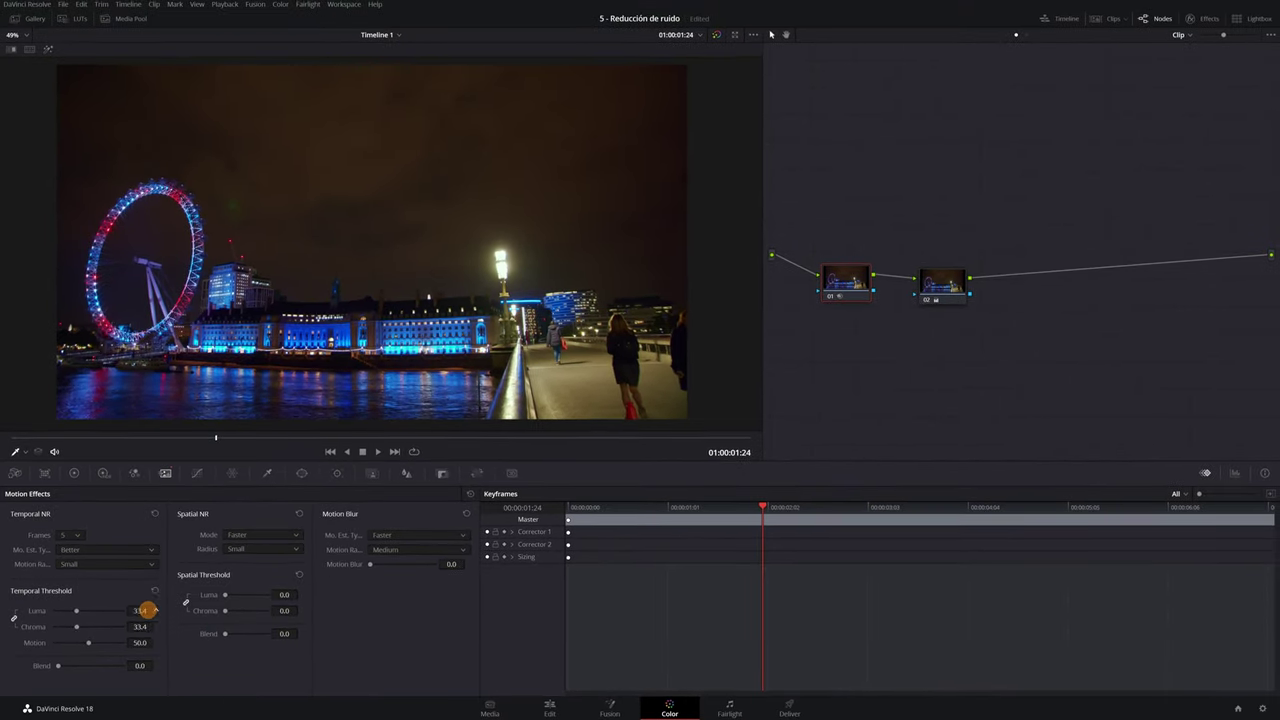
scroll(191, 271, up, 6)
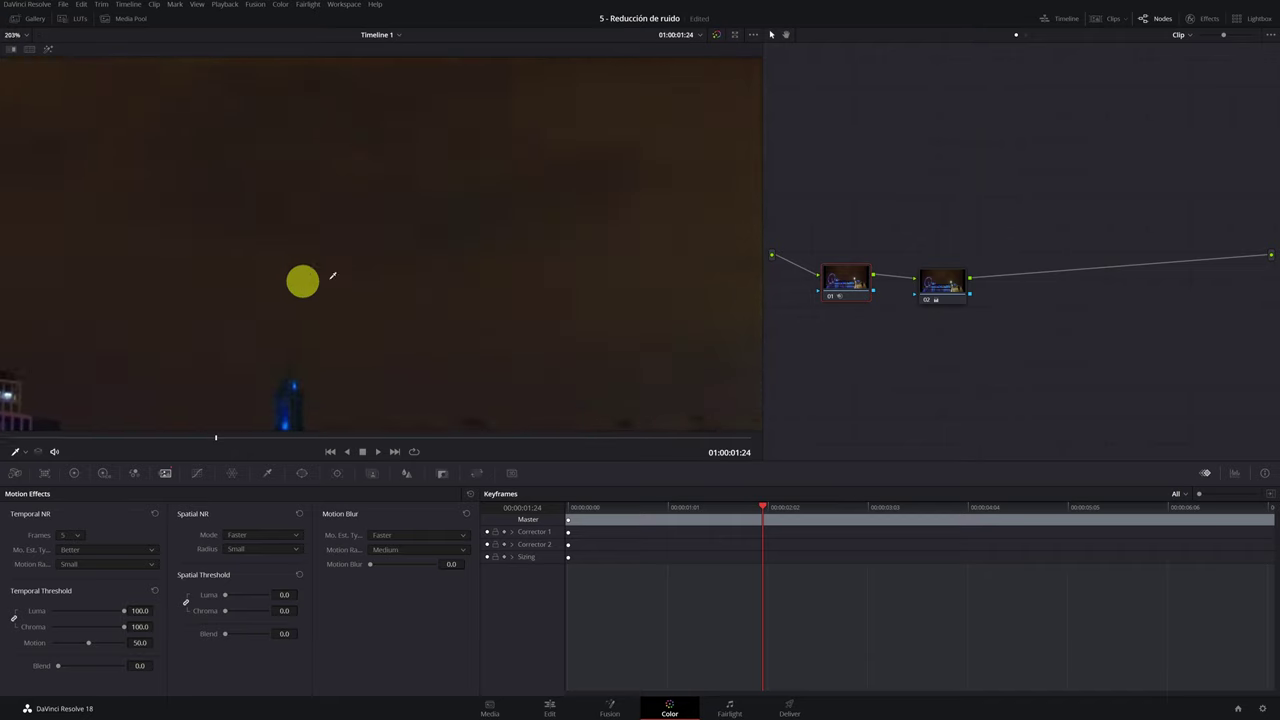
drag(241, 303, 441, 335)
scroll(400, 296, up, 2)
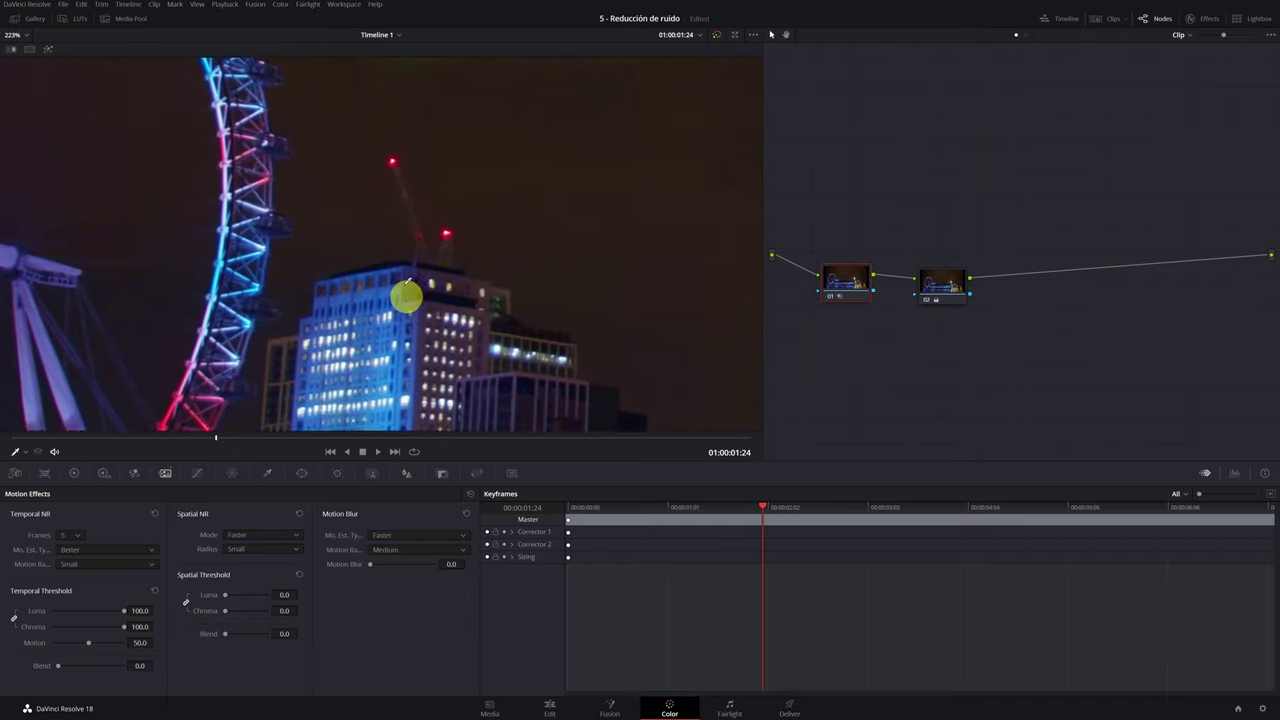
scroll(389, 297, up, 2)
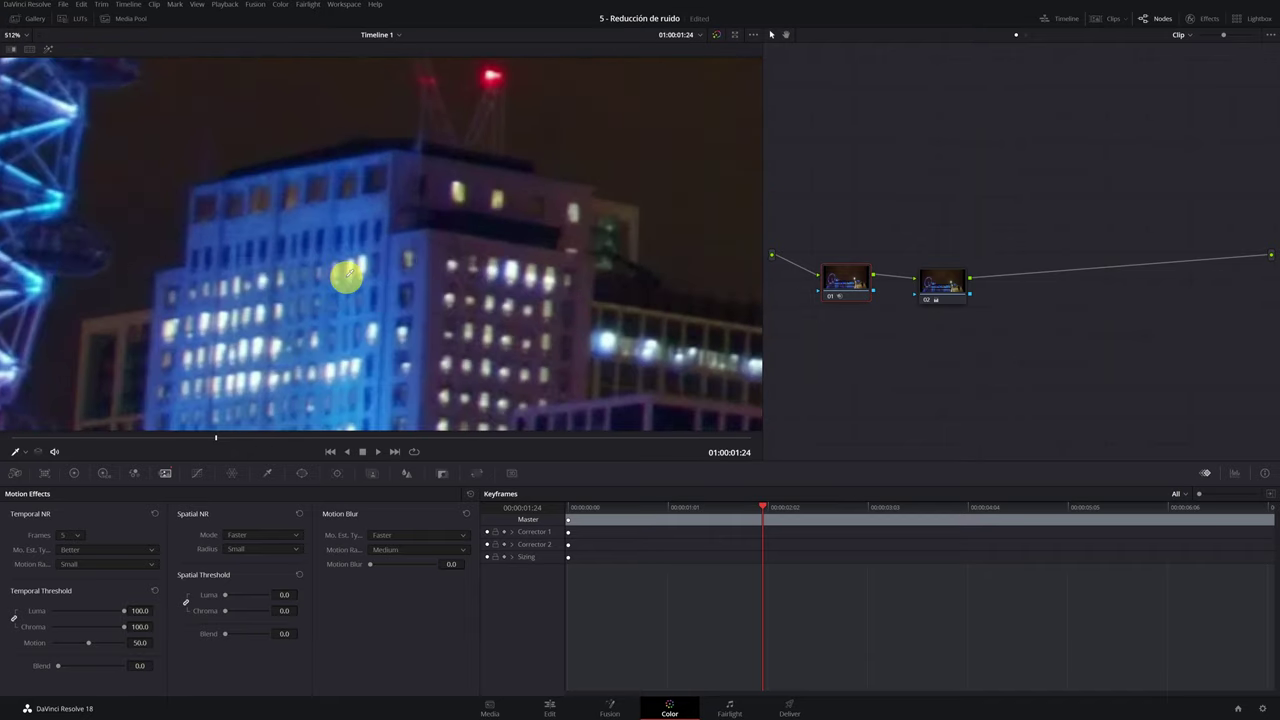
scroll(343, 271, down, 4)
scroll(343, 271, down, 6)
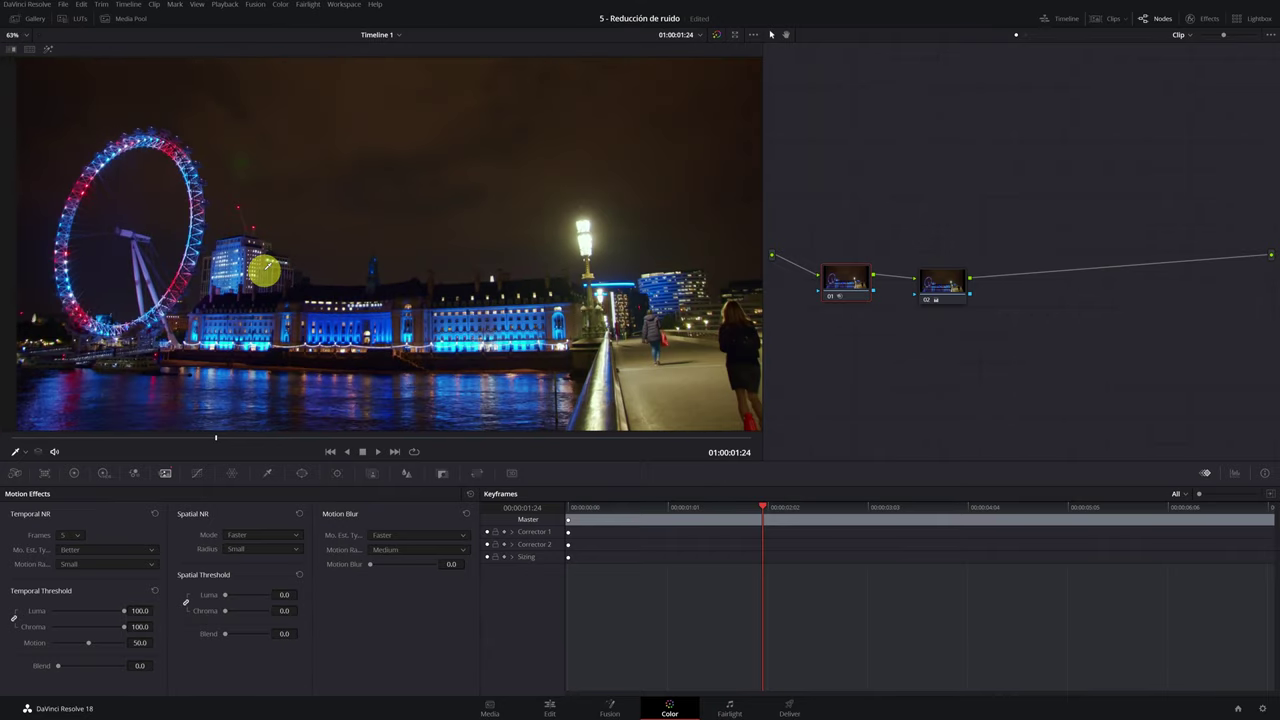
drag(407, 290, 380, 286)
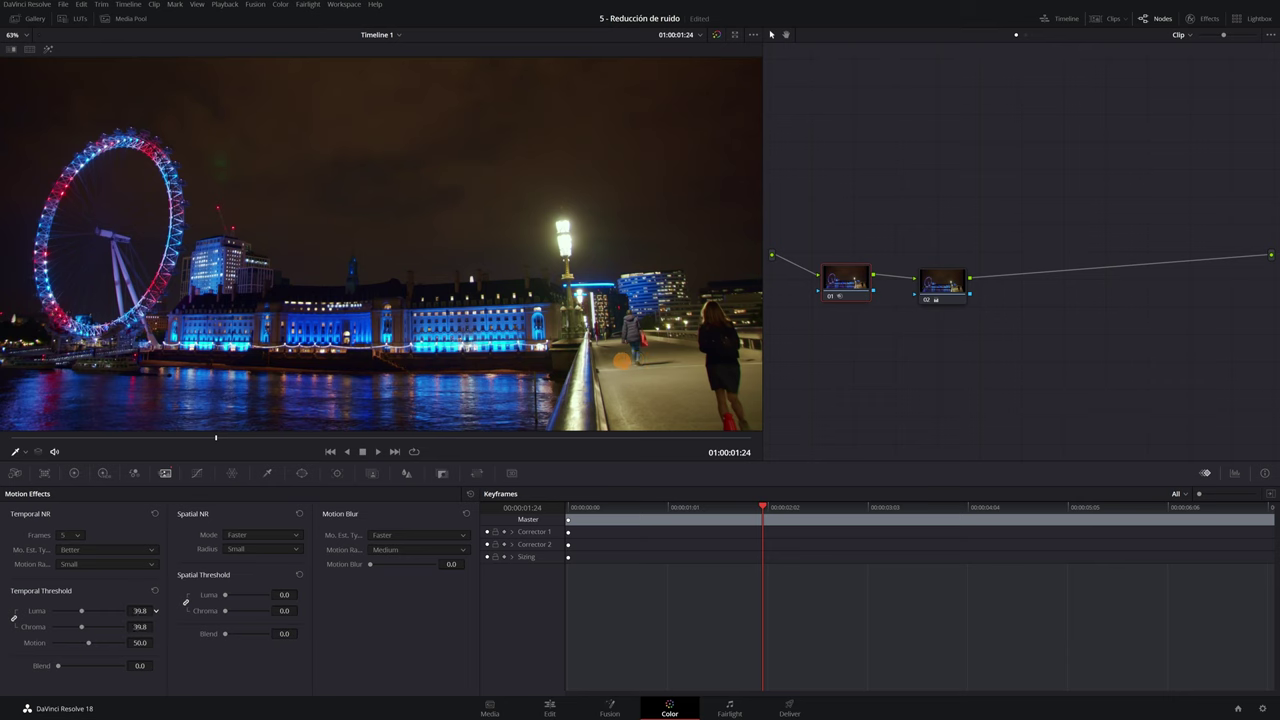
- Lower the temporal thresholds to 30.8 and insert node 02 in series between 01 and 03
click(142, 610)
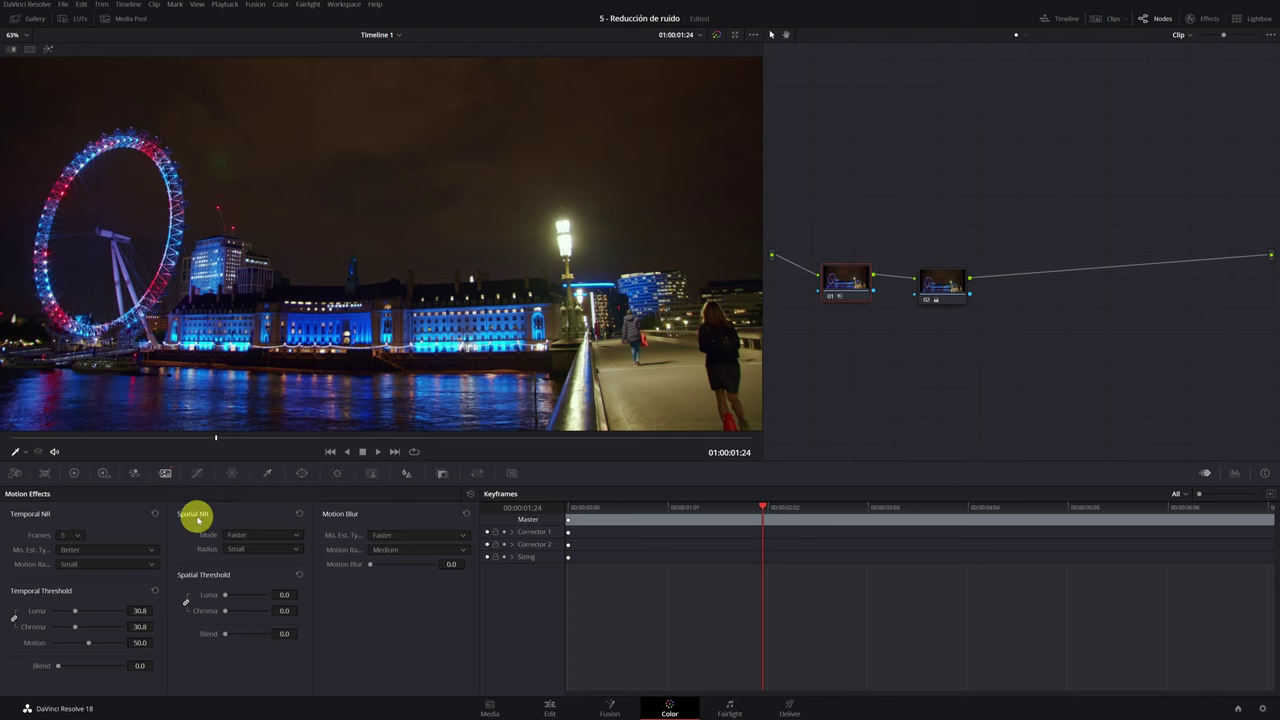
right_click(838, 283)
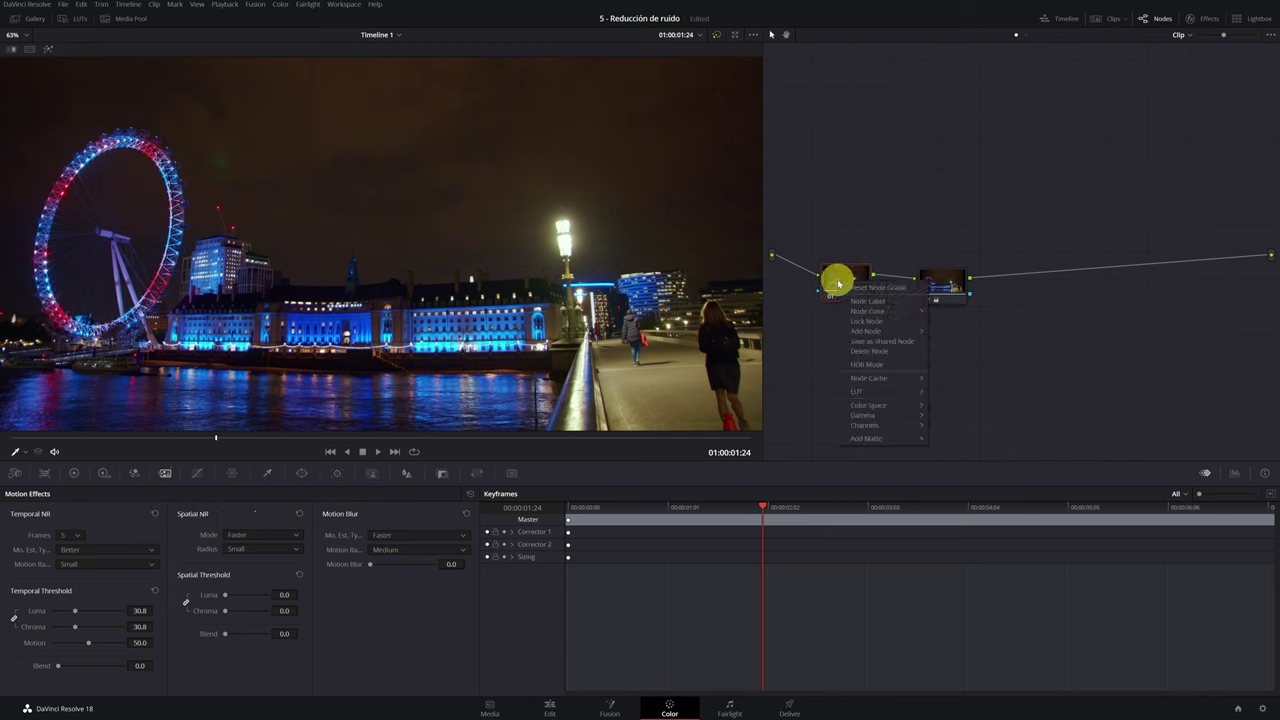
mouse_move(886, 331)
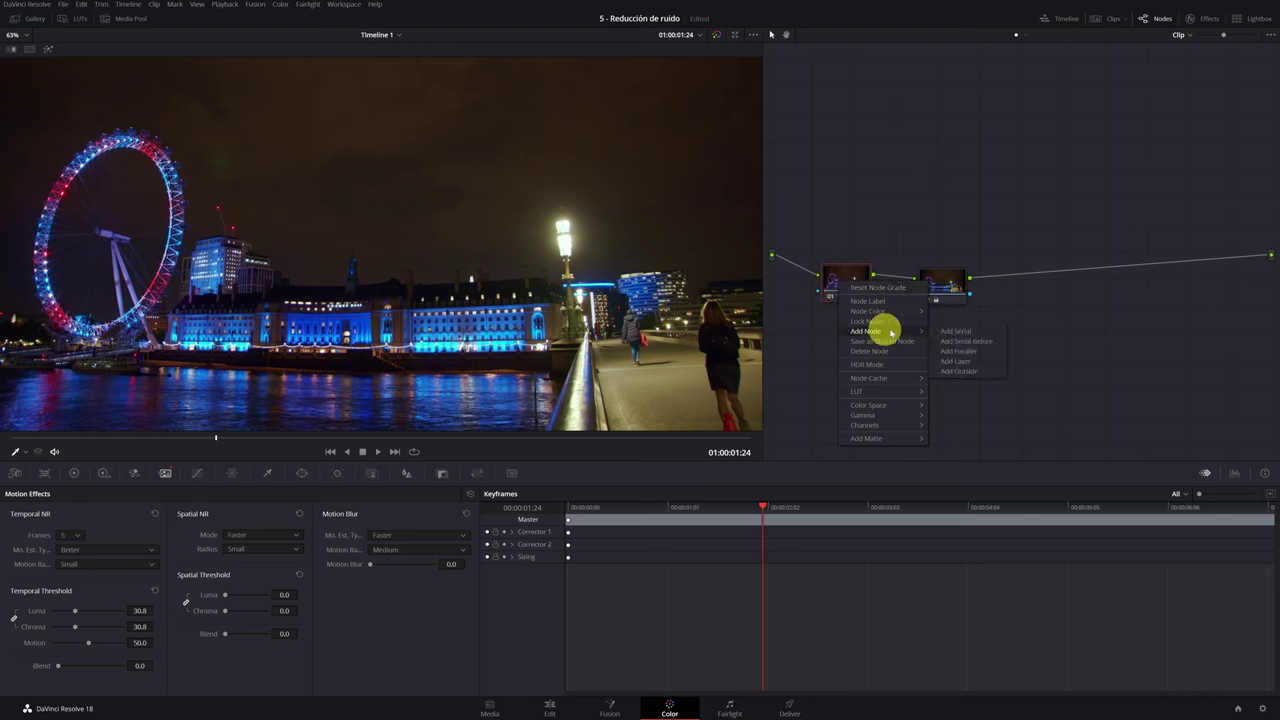
click(947, 333)
drag(937, 286, 1020, 294)
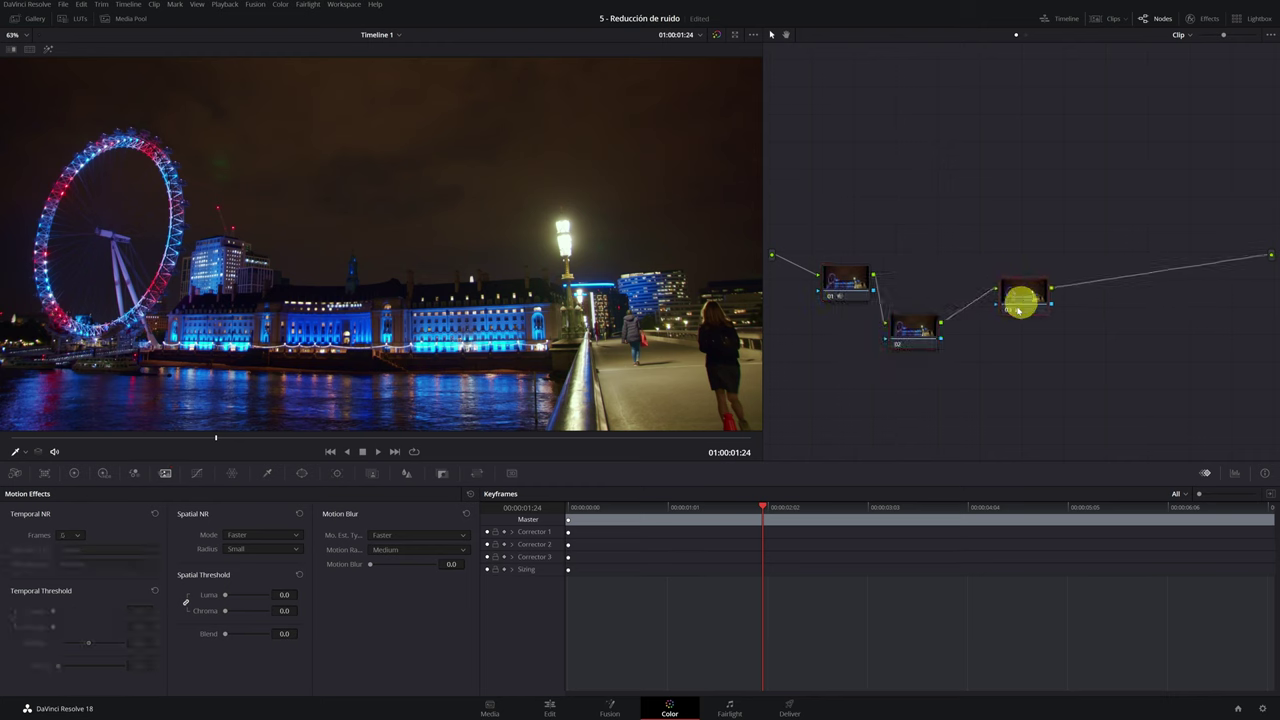
drag(924, 331, 921, 283)
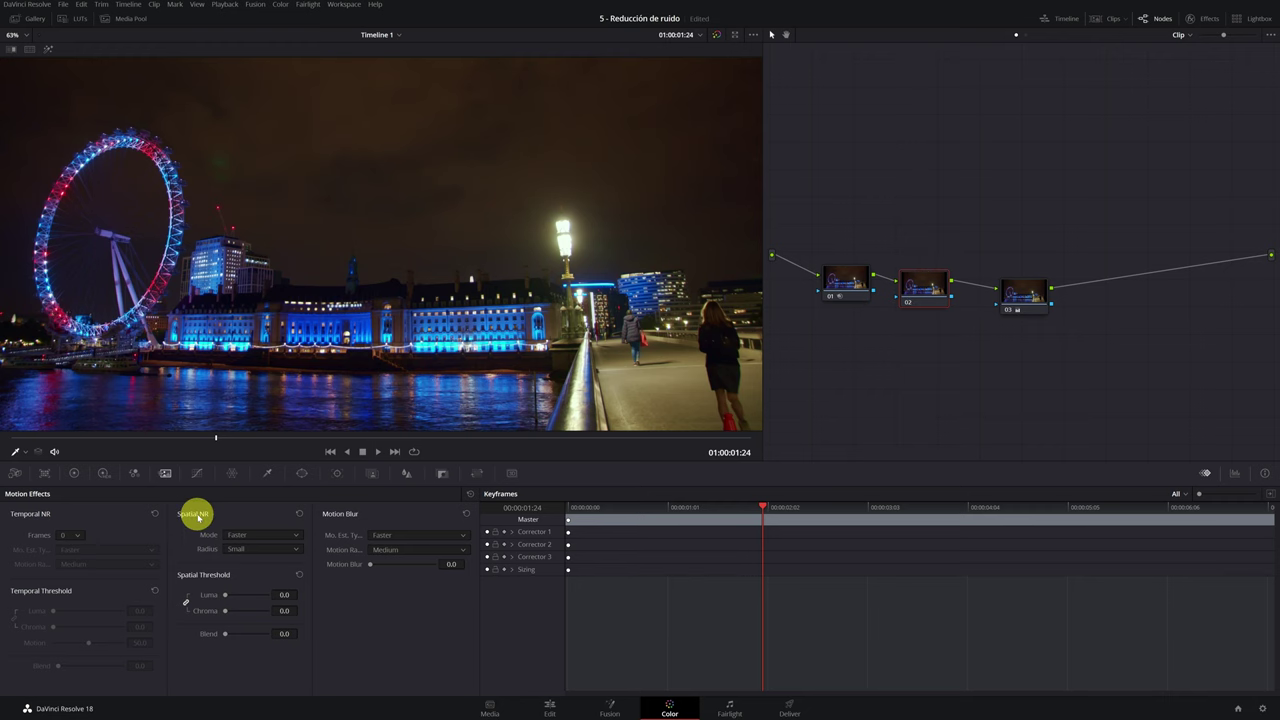
scroll(420, 270, up, 5)
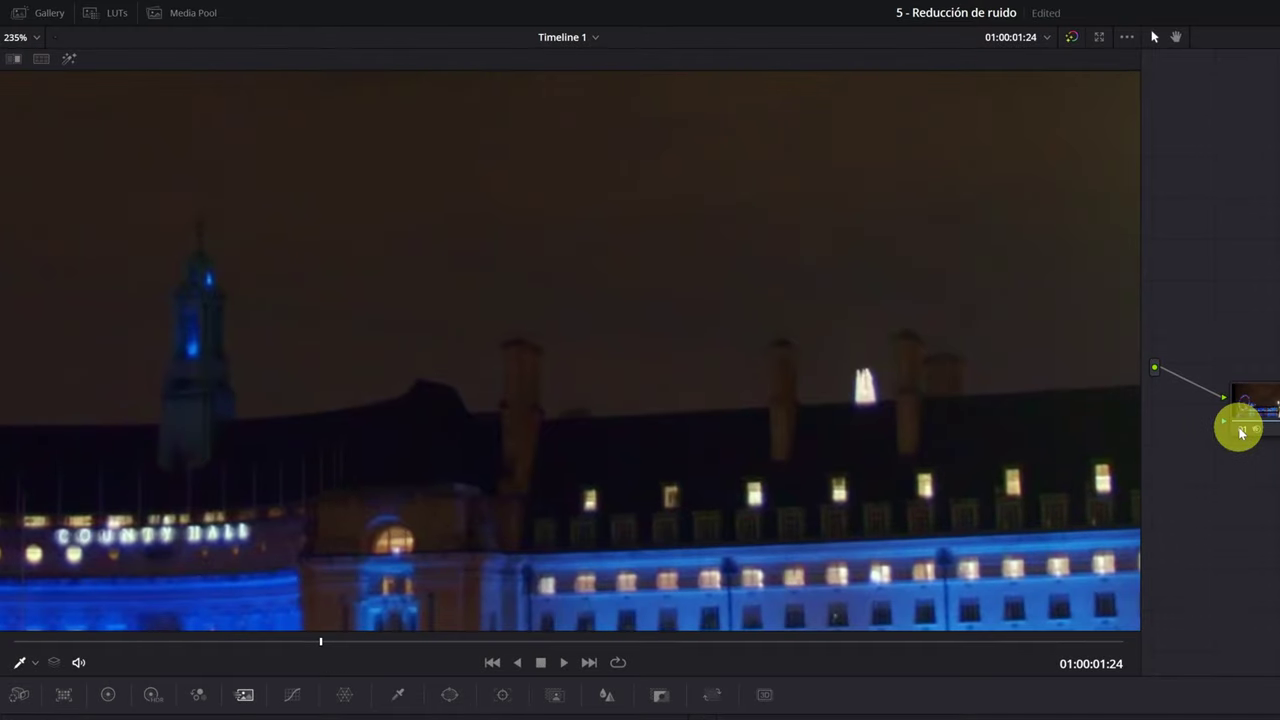
drag(994, 426, 660, 432)
scroll(660, 432, up, 6)
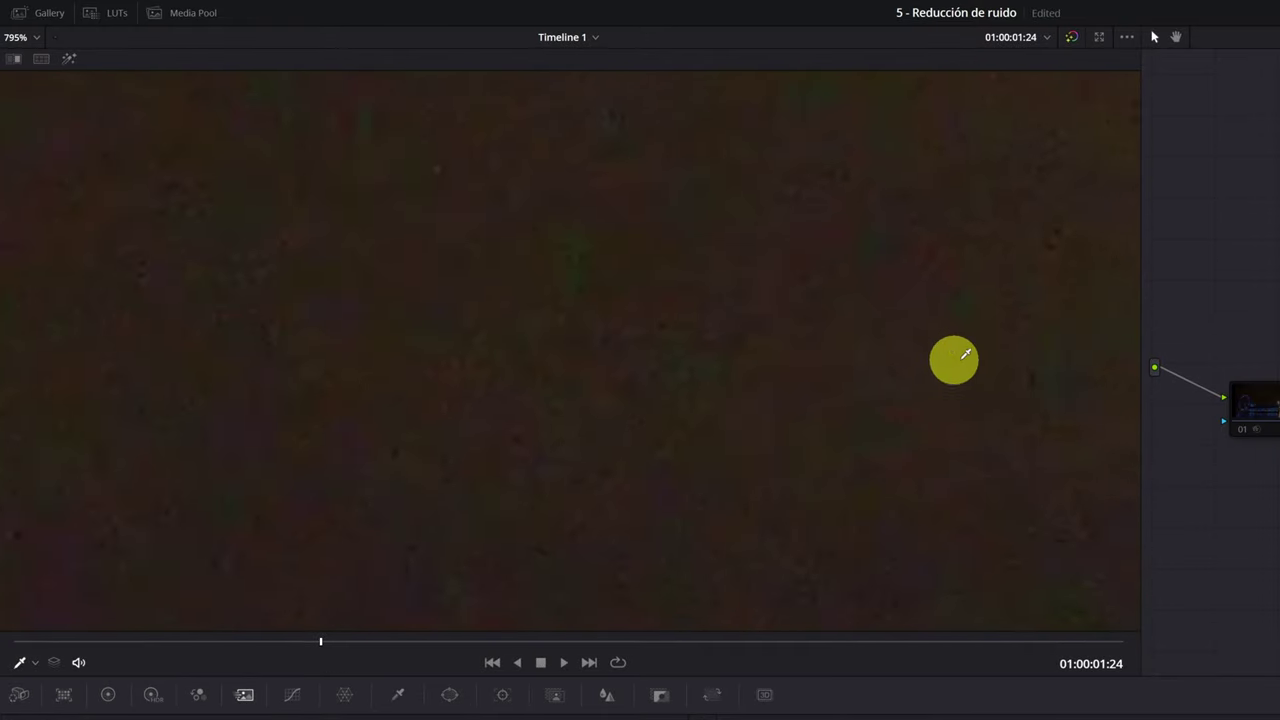
scroll(721, 455, down, 6)
scroll(751, 320, up, 8)
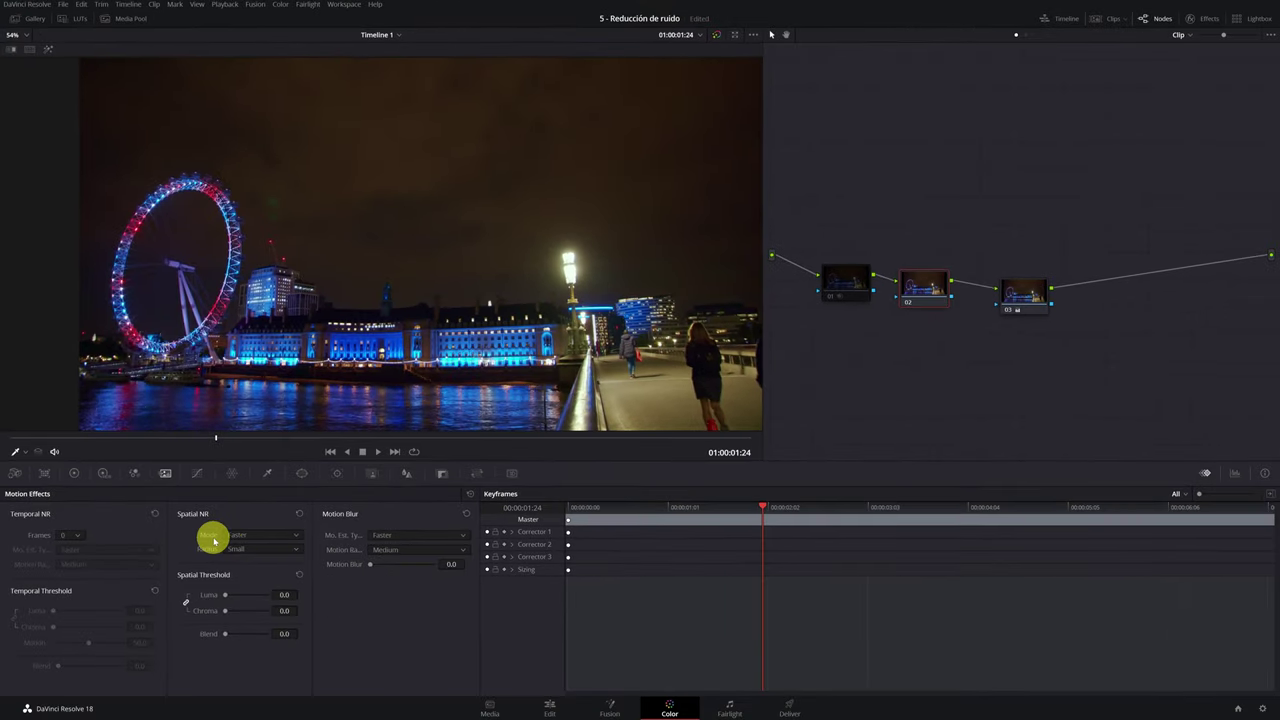
- Keep node 02's spatial NR on Faster mode and Small radius, with chroma threshold 46.0
click(262, 535)
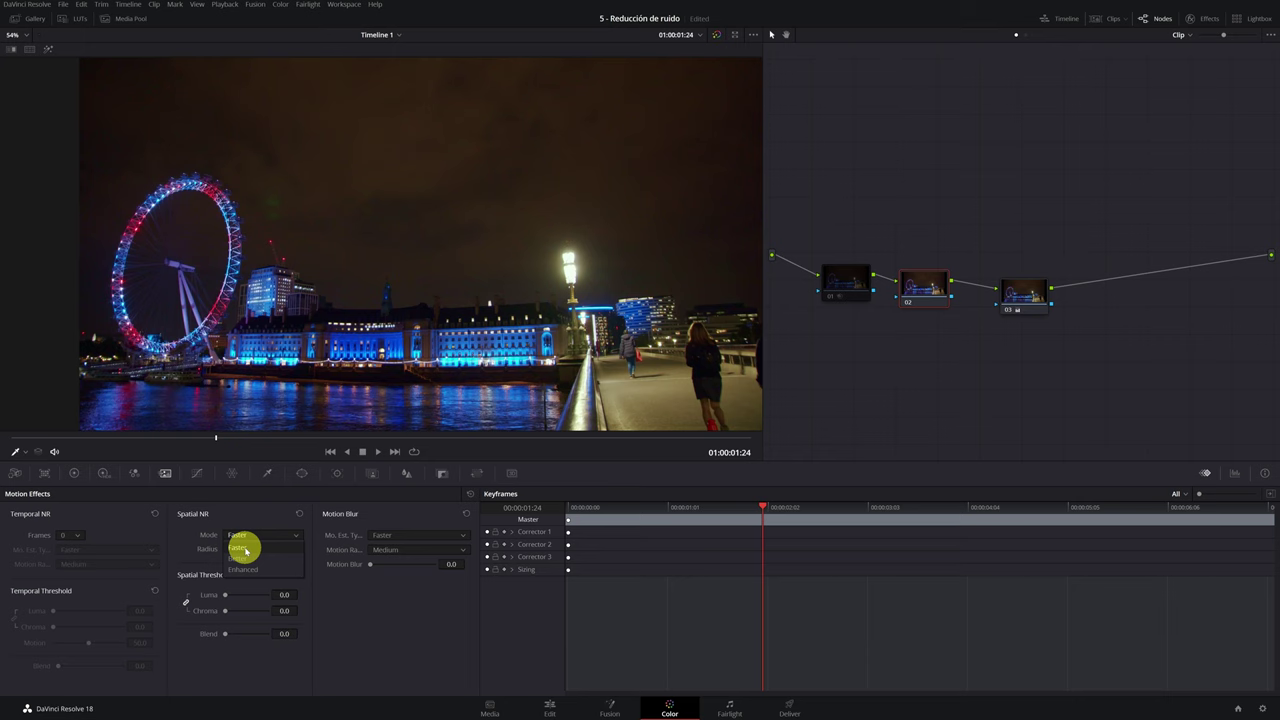
click(245, 550)
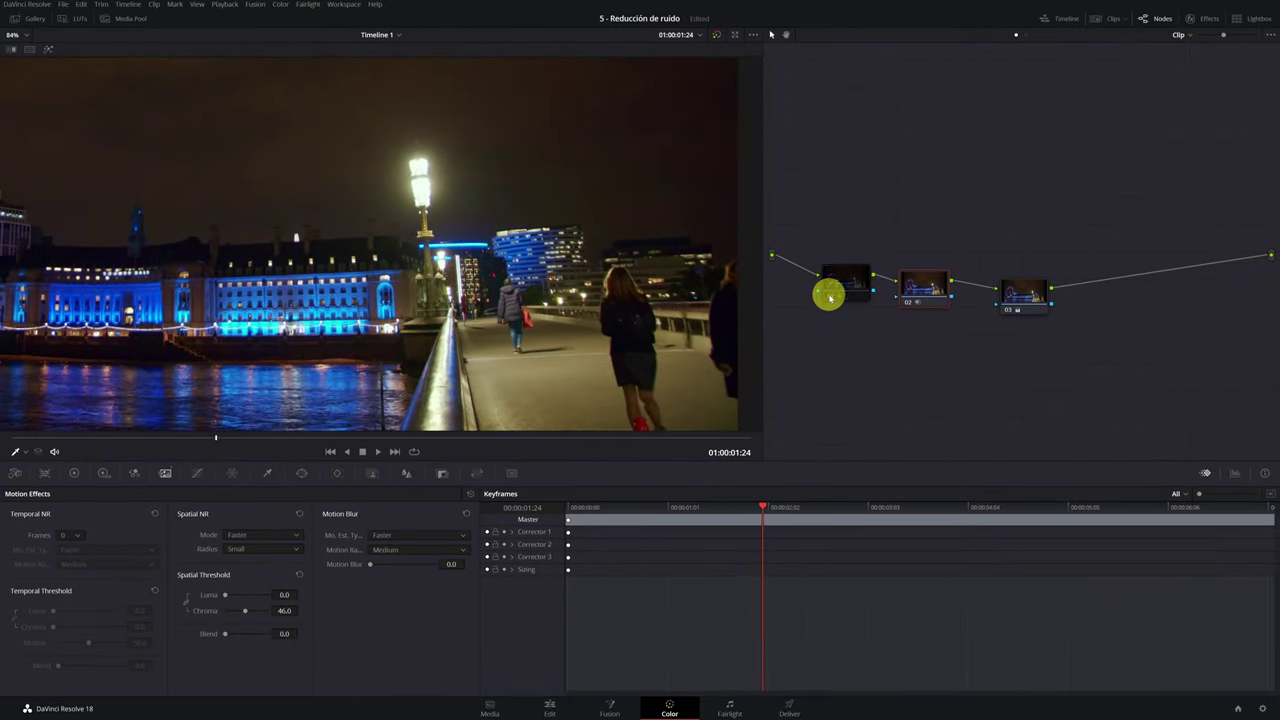
scroll(297, 281, down, 5)
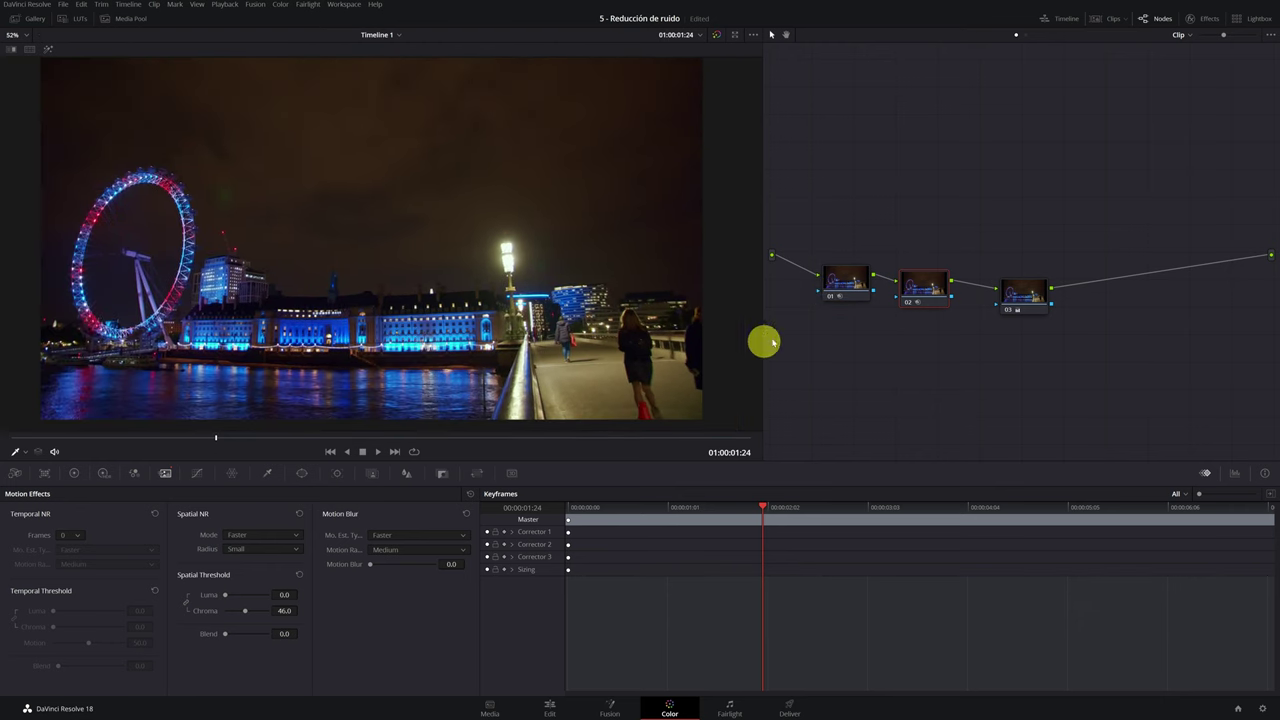
- Add serial node 03 after node 02 and lower its linked Blur radius from 0.50 to 0.48
right_click(927, 289)
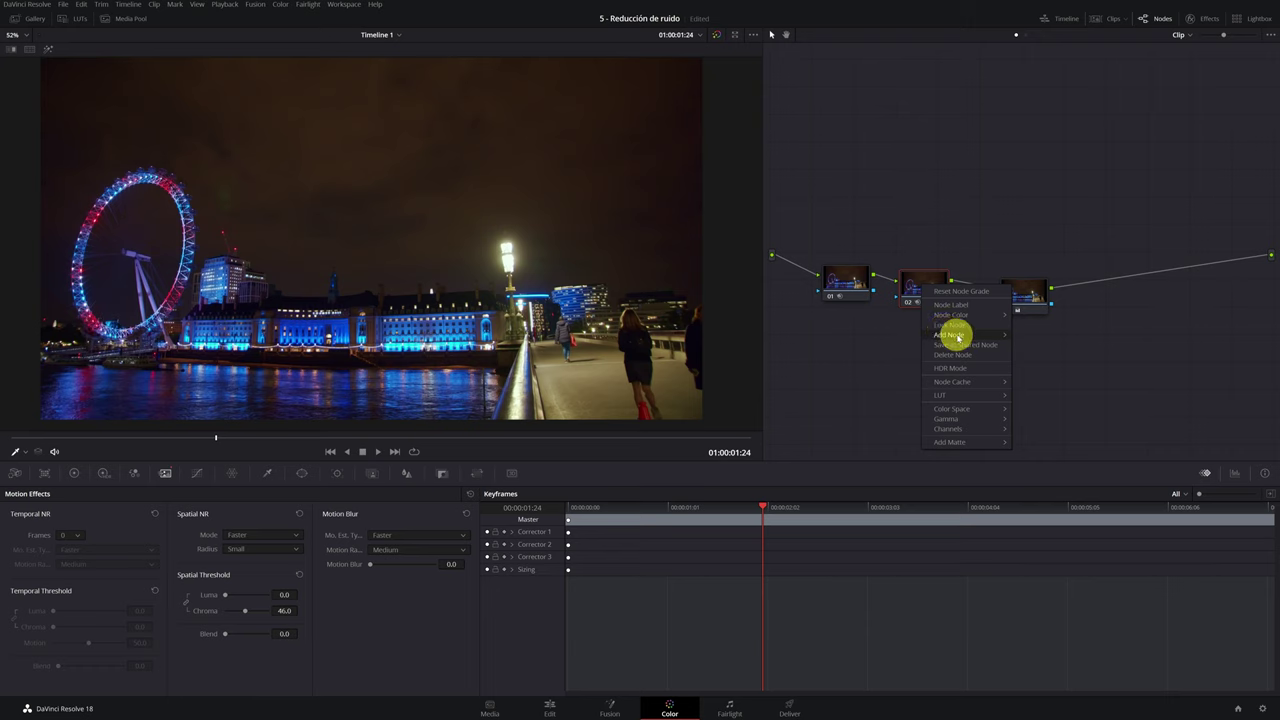
click(1033, 336)
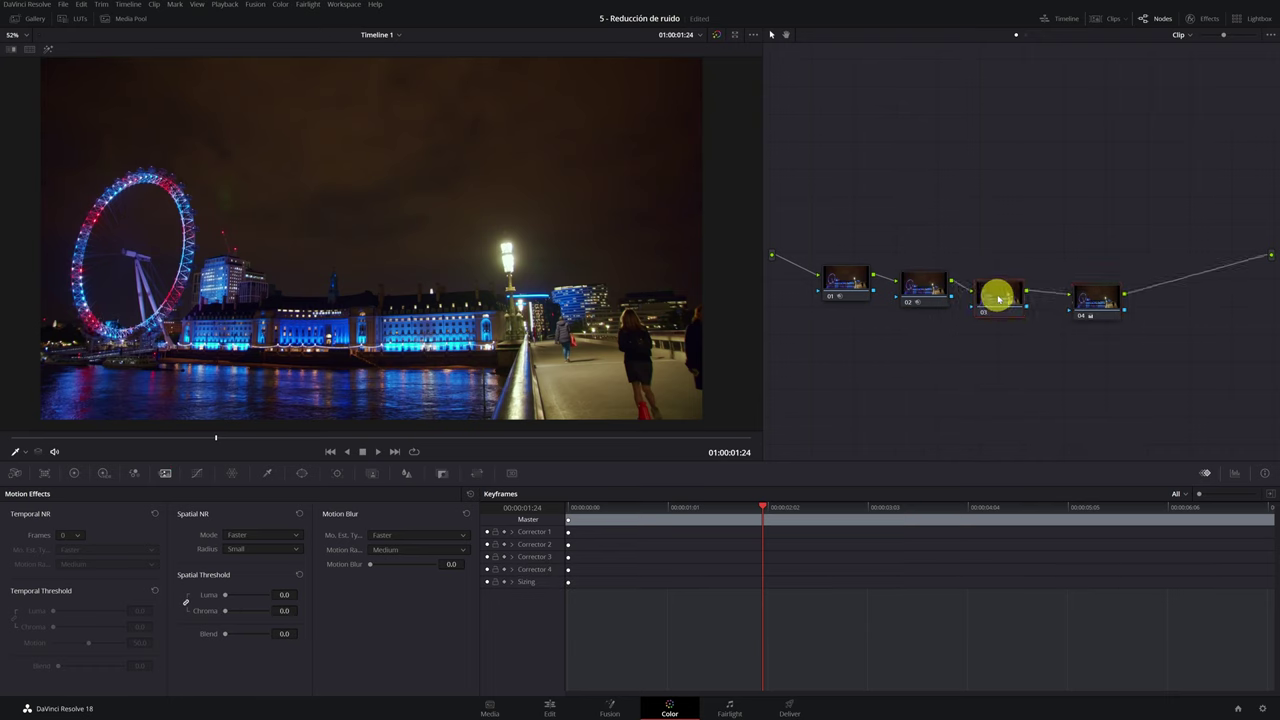
click(405, 474)
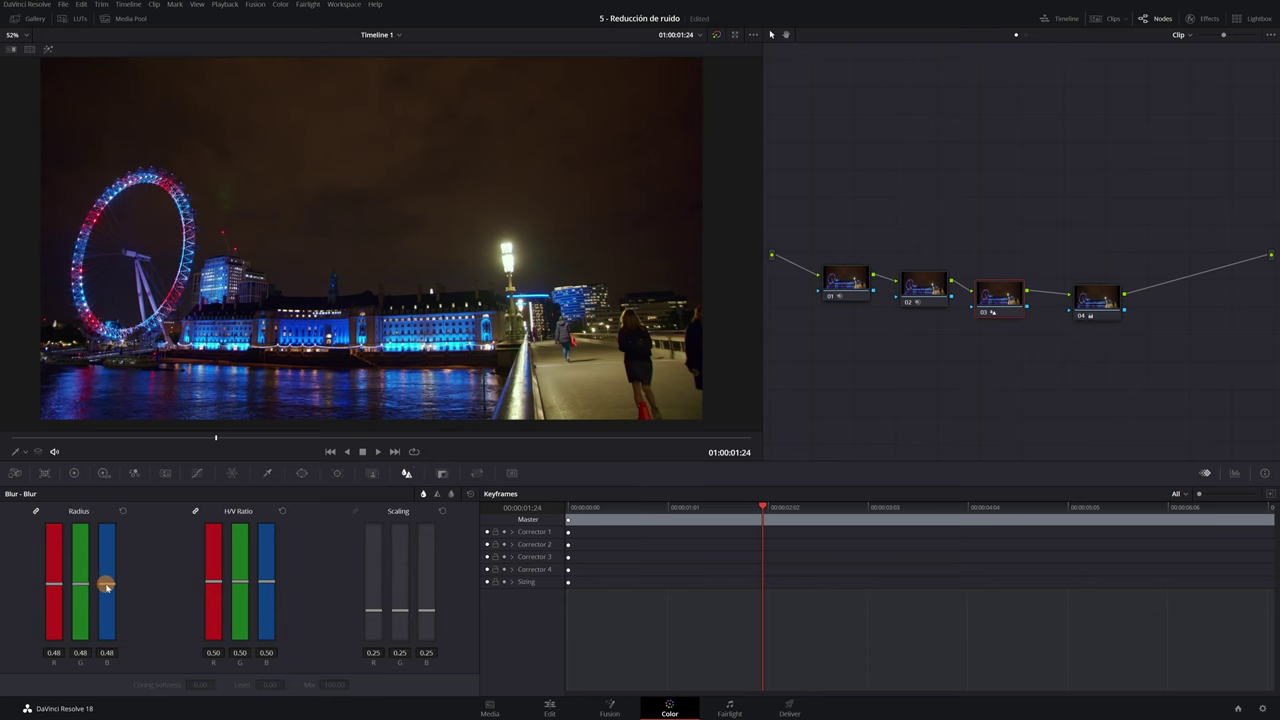
scroll(145, 314, up, 5)
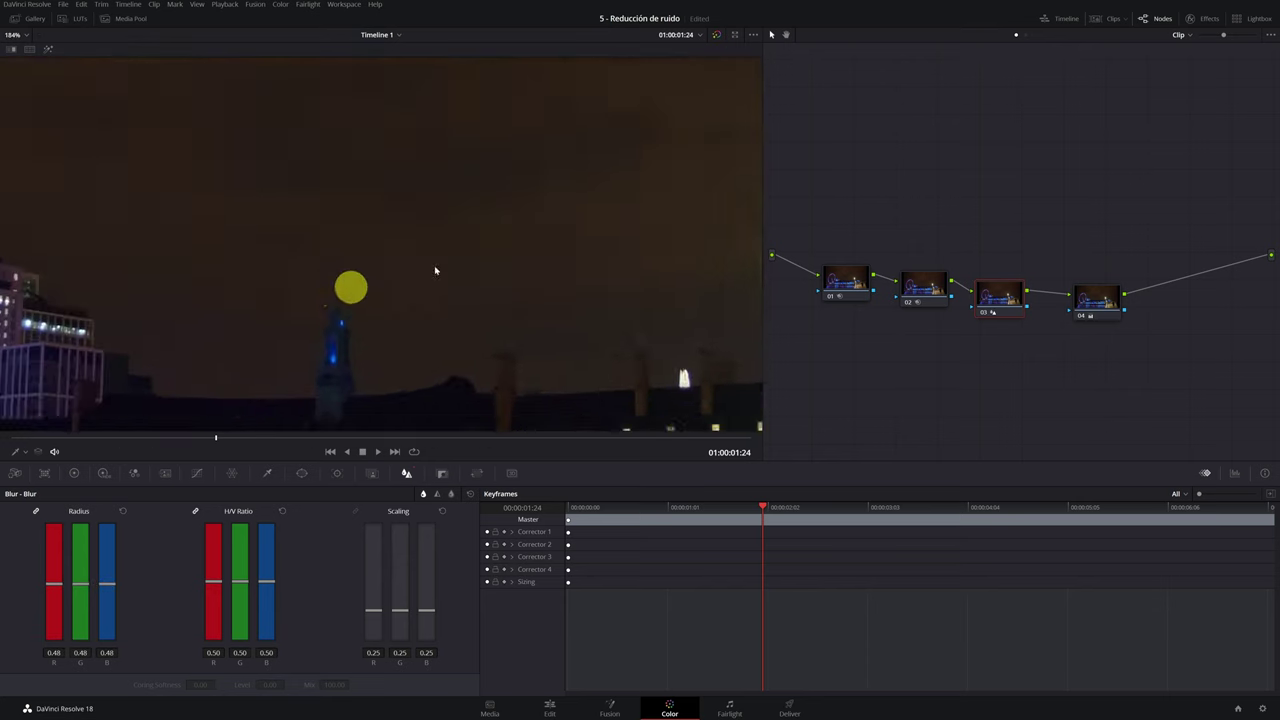
scroll(443, 286, up, 3)
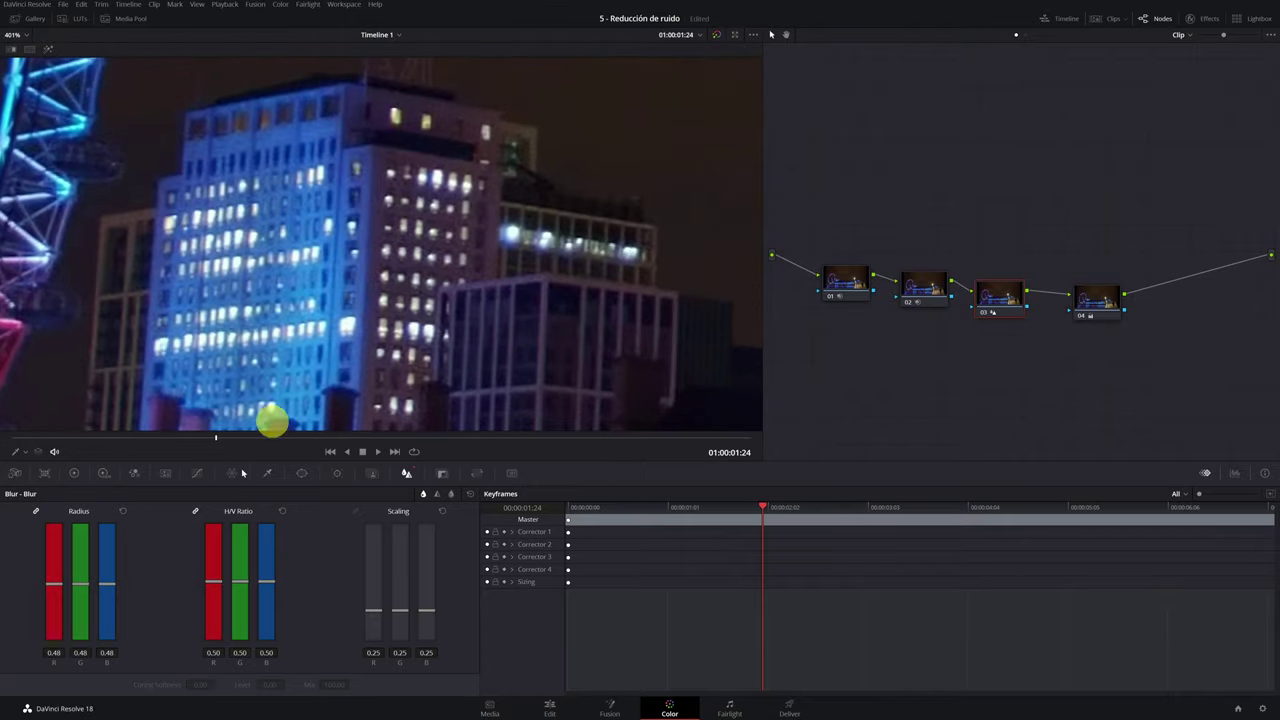
drag(106, 587, 110, 586)
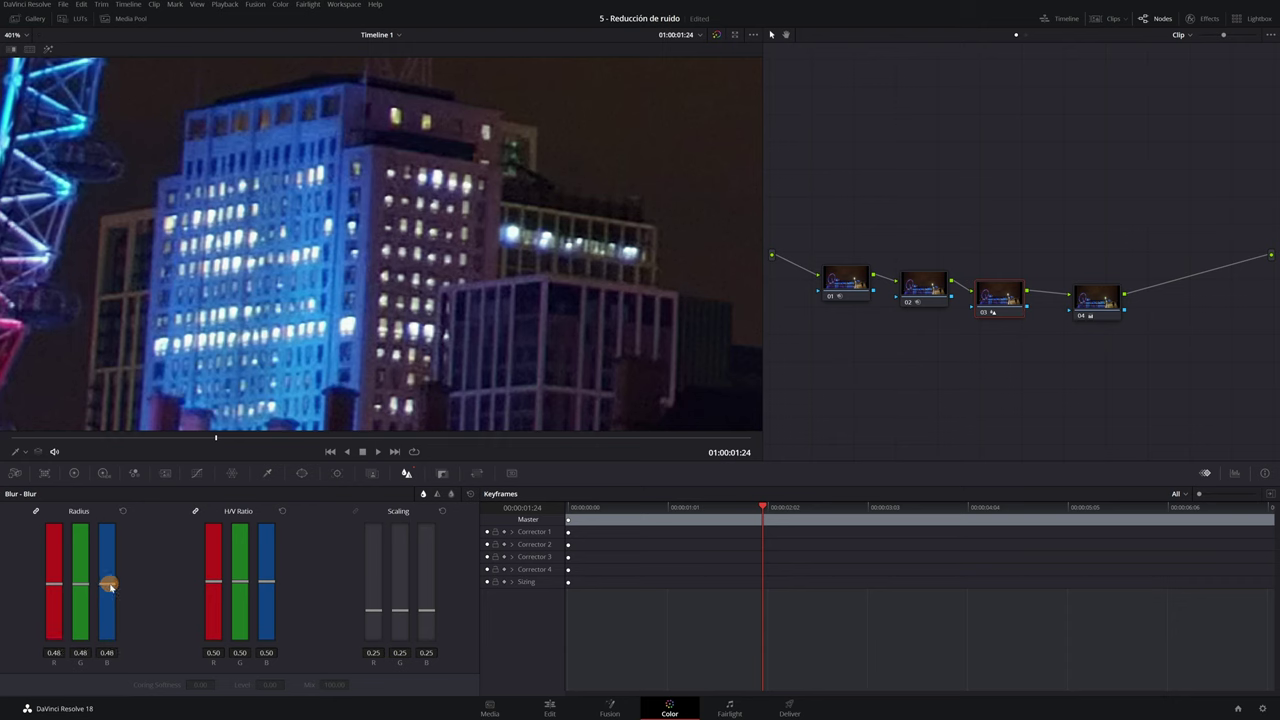